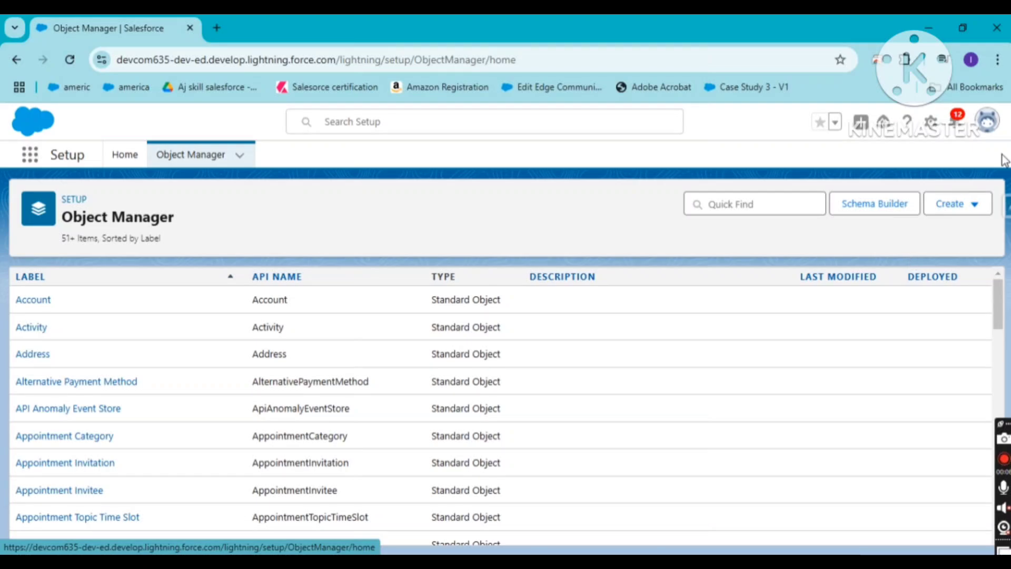
Search the Setup home for "obje" and open the Object Manager's object list
left_click(956, 204)
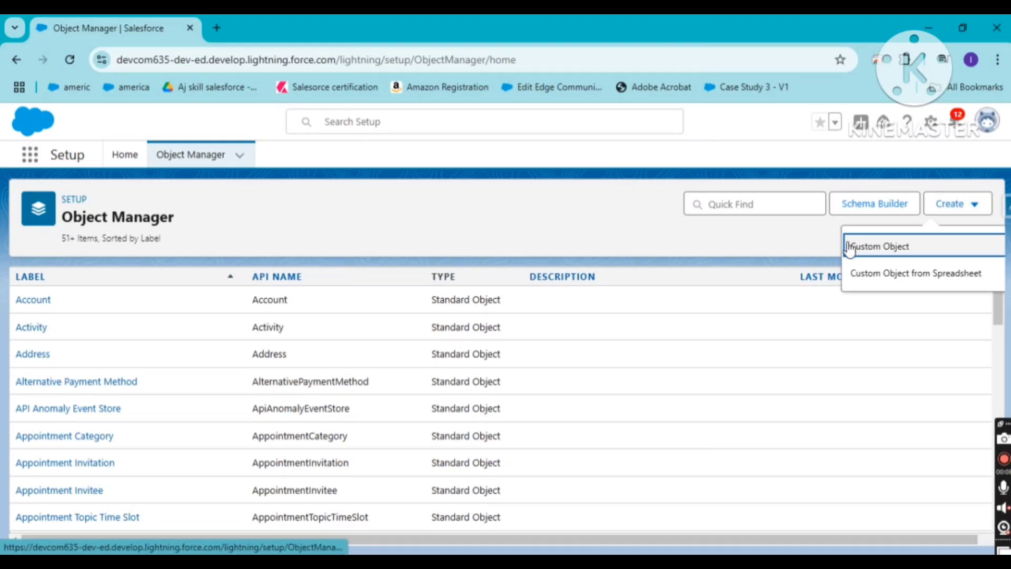
left_click(125, 155)
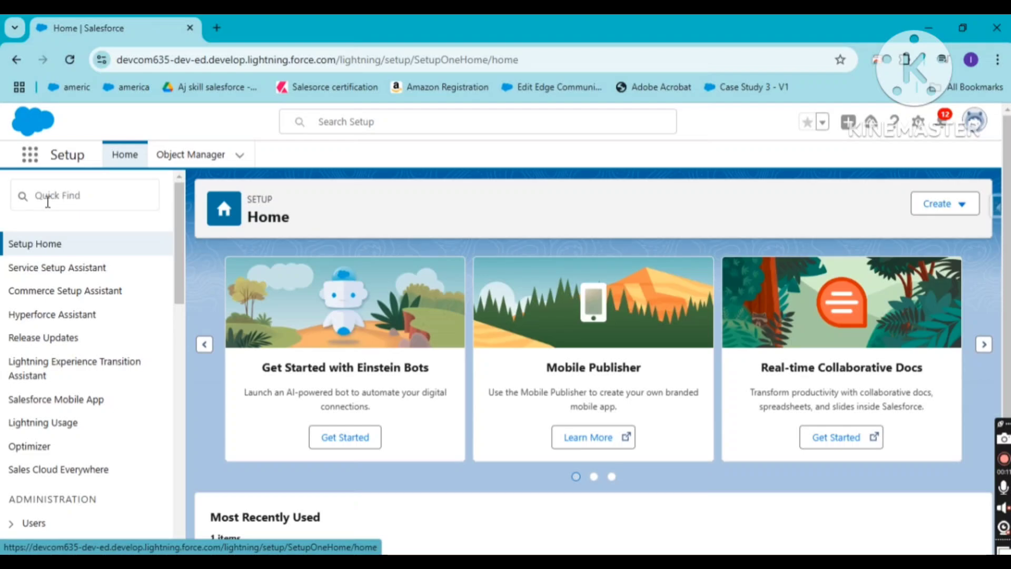
left_click(76, 198)
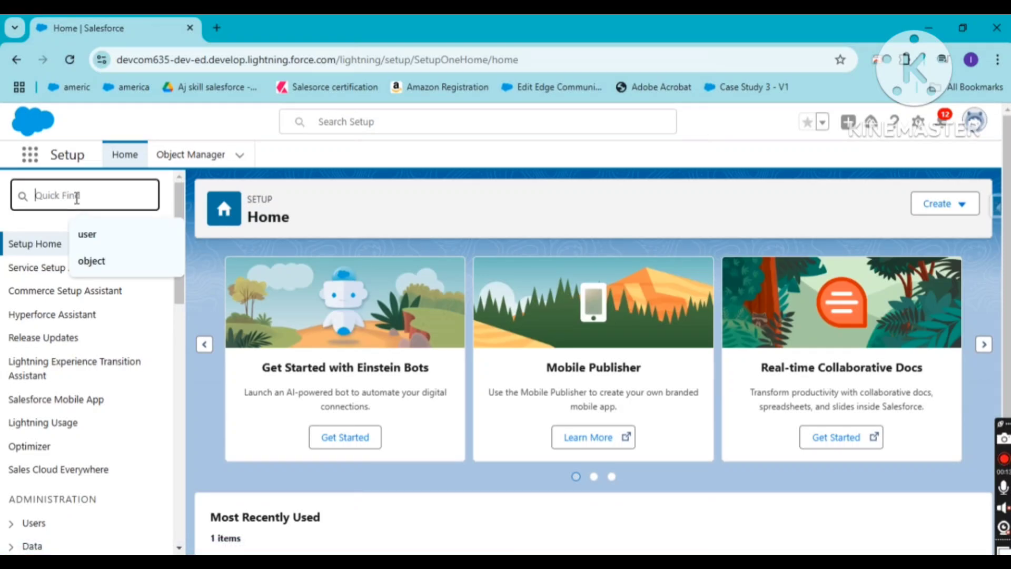
type("o")
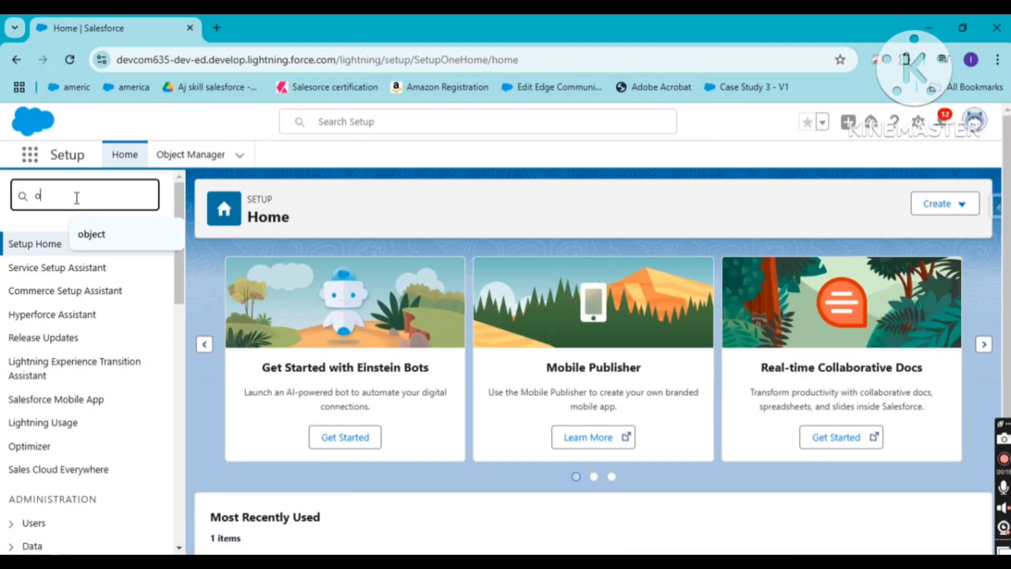
type("bje")
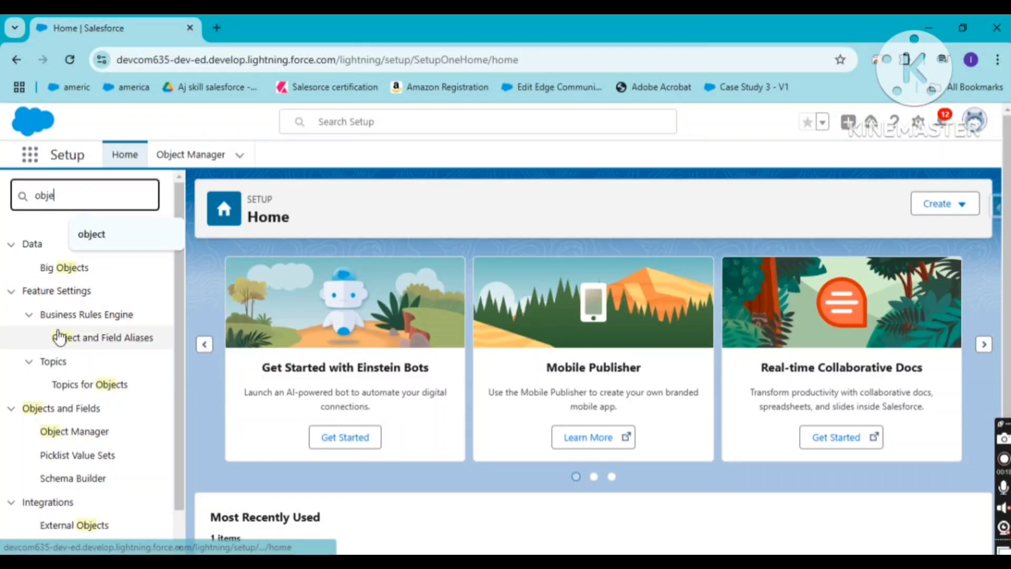
left_click(60, 431)
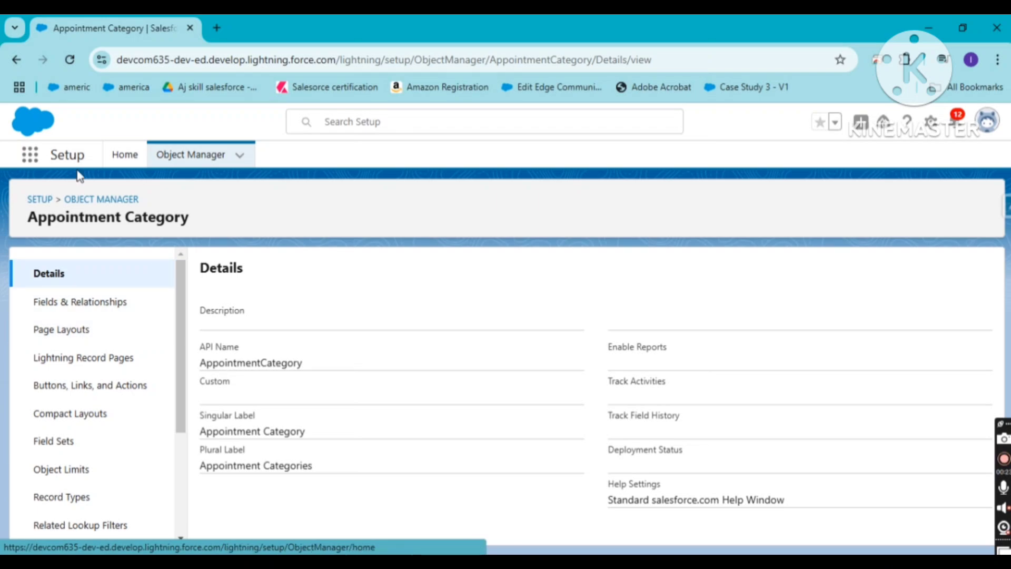
left_click(16, 60)
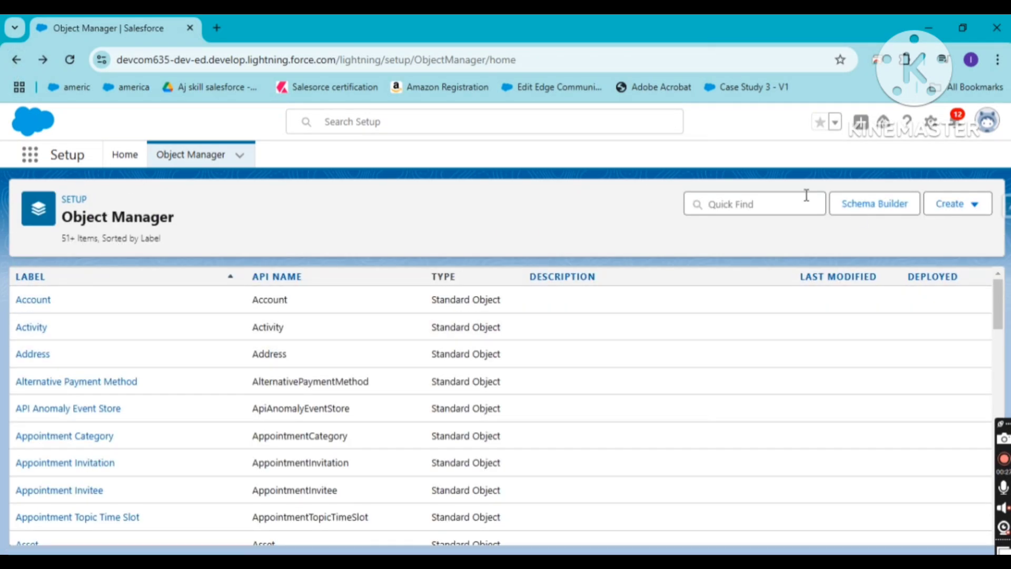
Start a new custom object with the label Student and the plural label Students
left_click(958, 205)
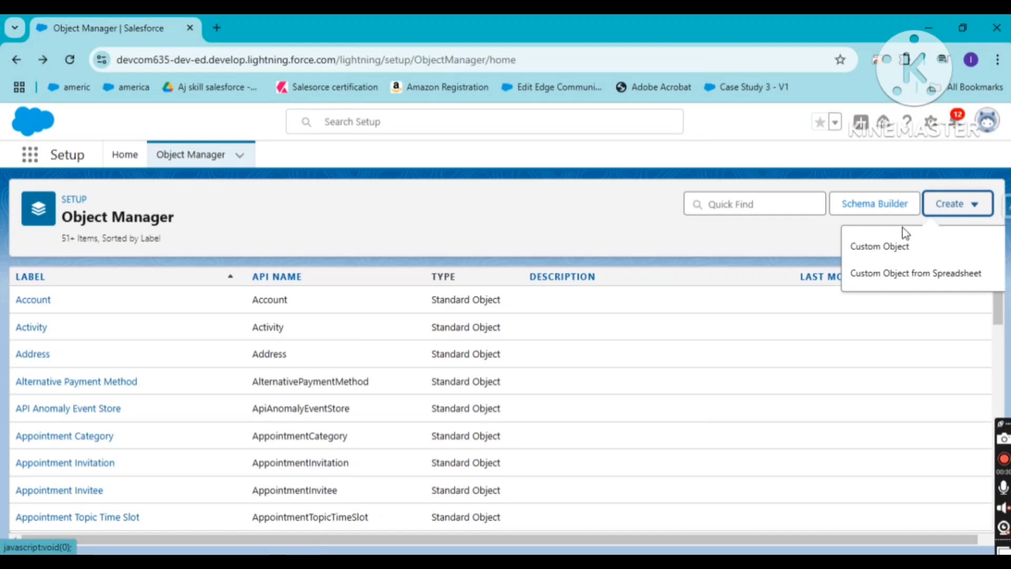
left_click(878, 246)
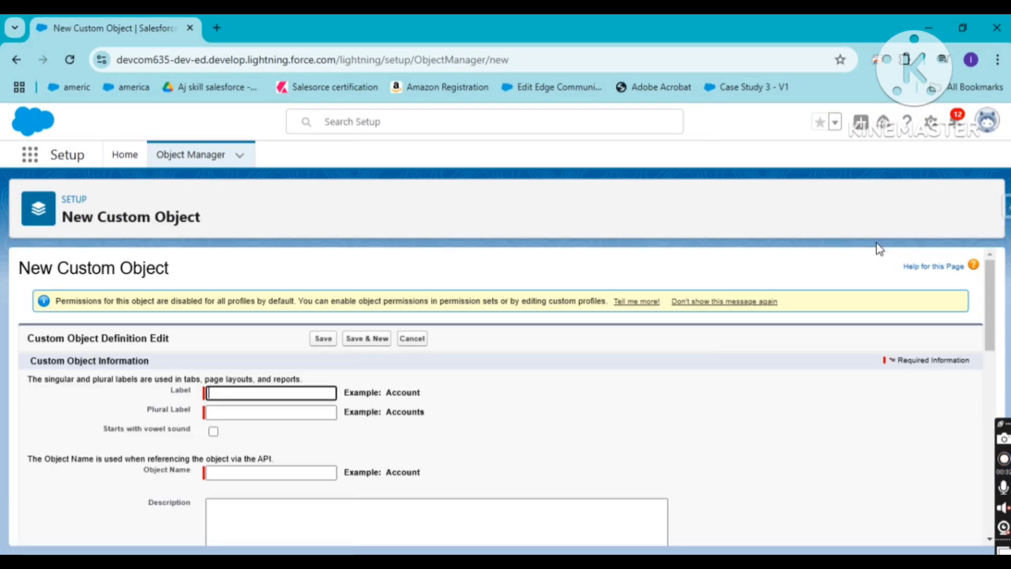
left_click(266, 391)
type("S")
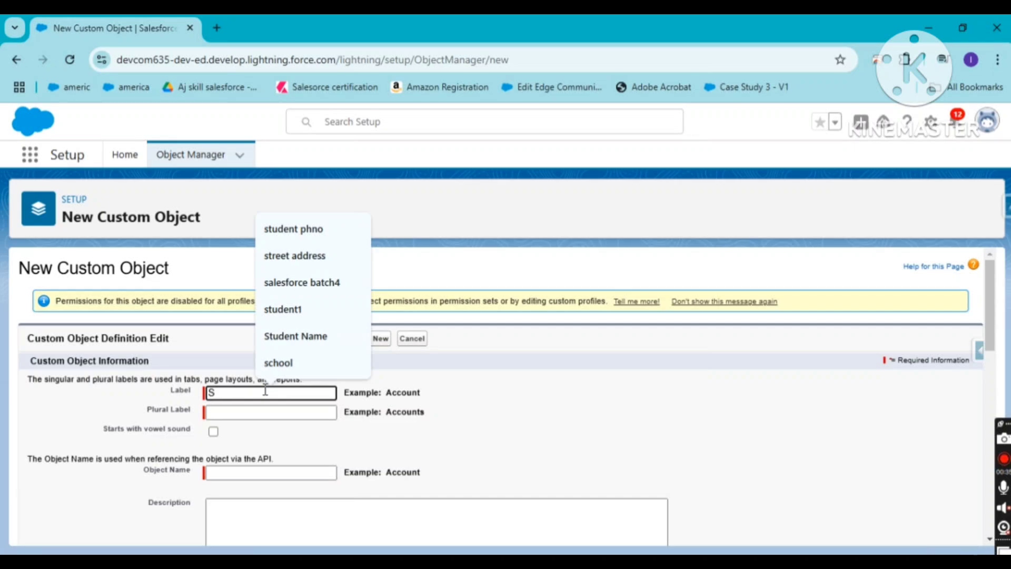
type("tudent")
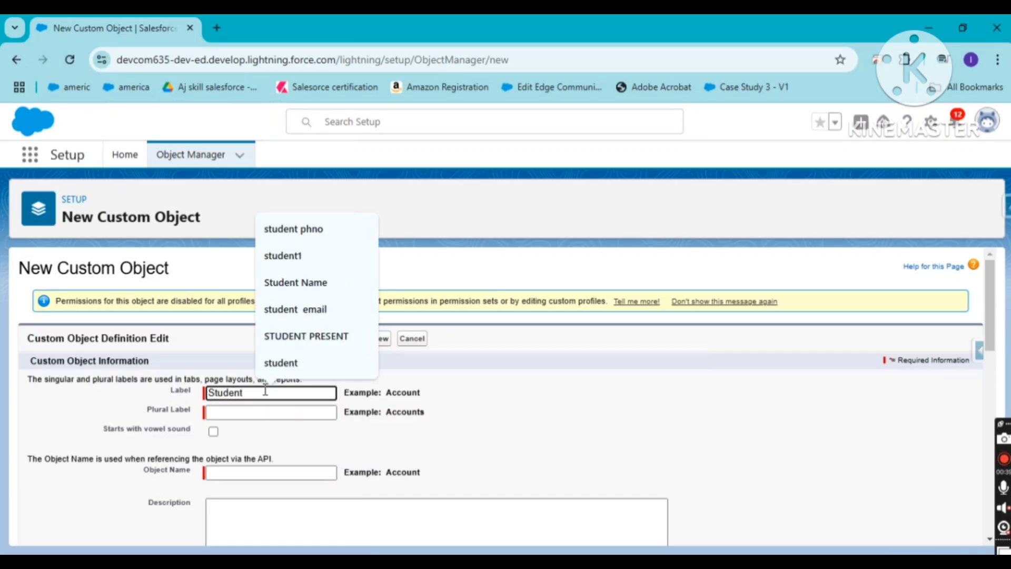
left_click(248, 411)
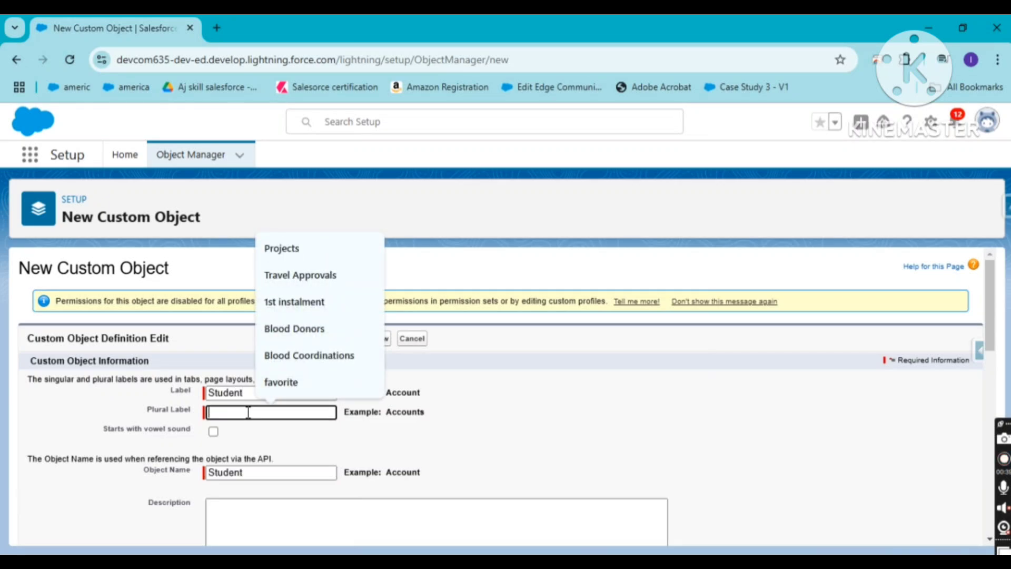
double_click(246, 393)
key("ctrl+c")
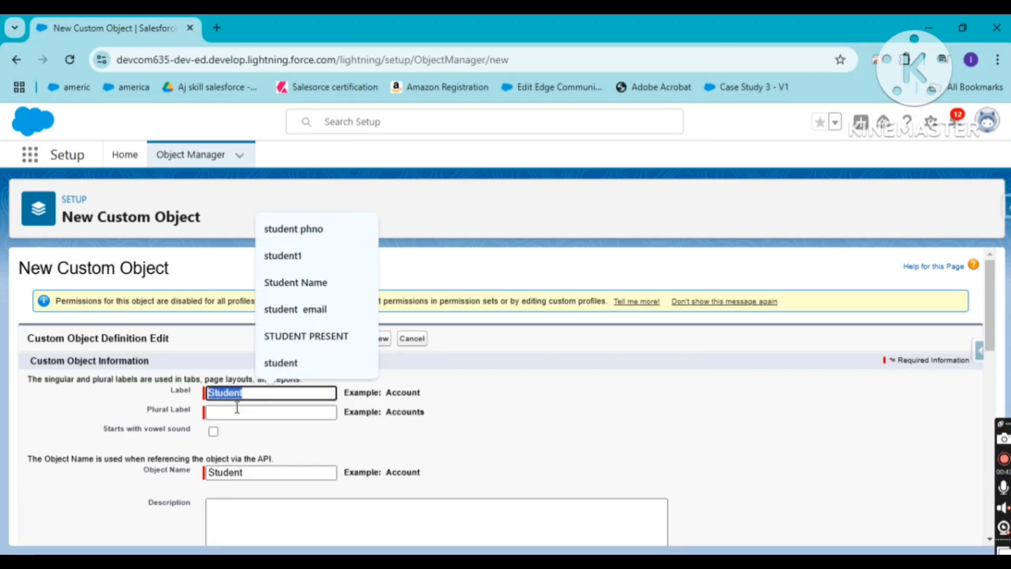
left_click(236, 410)
key("ctrl+v")
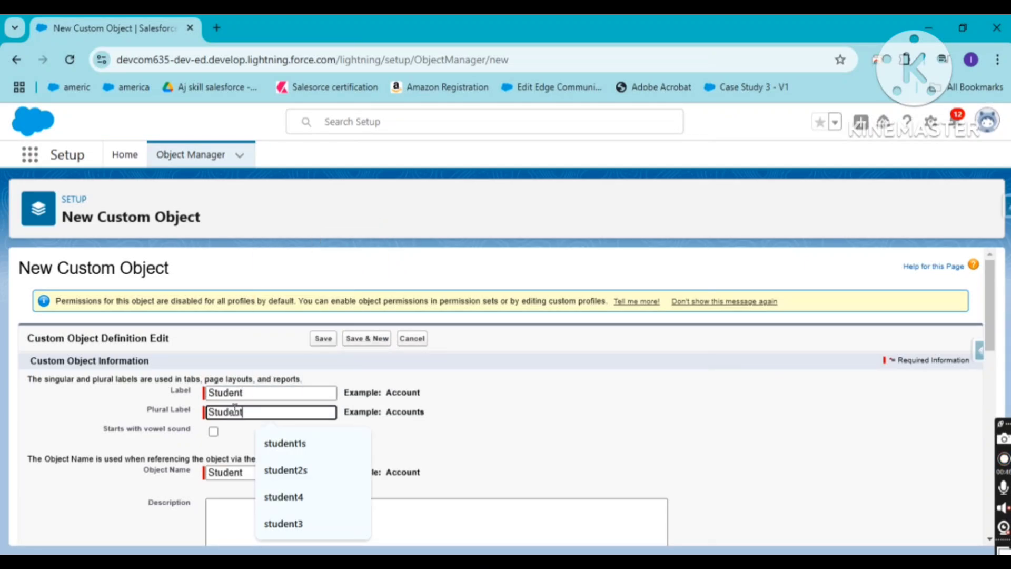
type("s")
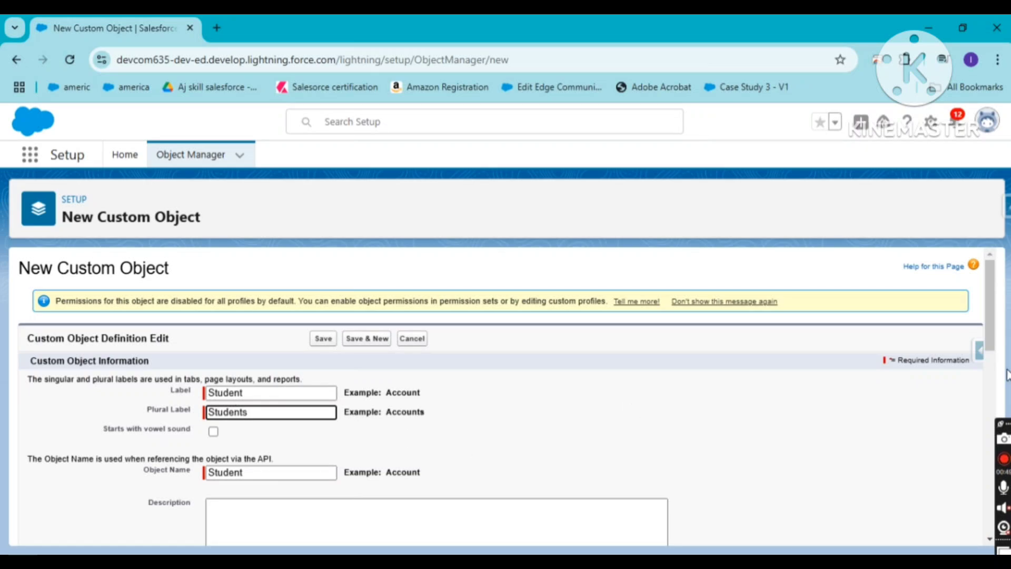
Keep the record name's data type as Text and enable reports, activities, field history tracking and Chatter groups for the object
left_click_drag(992, 345, 992, 418)
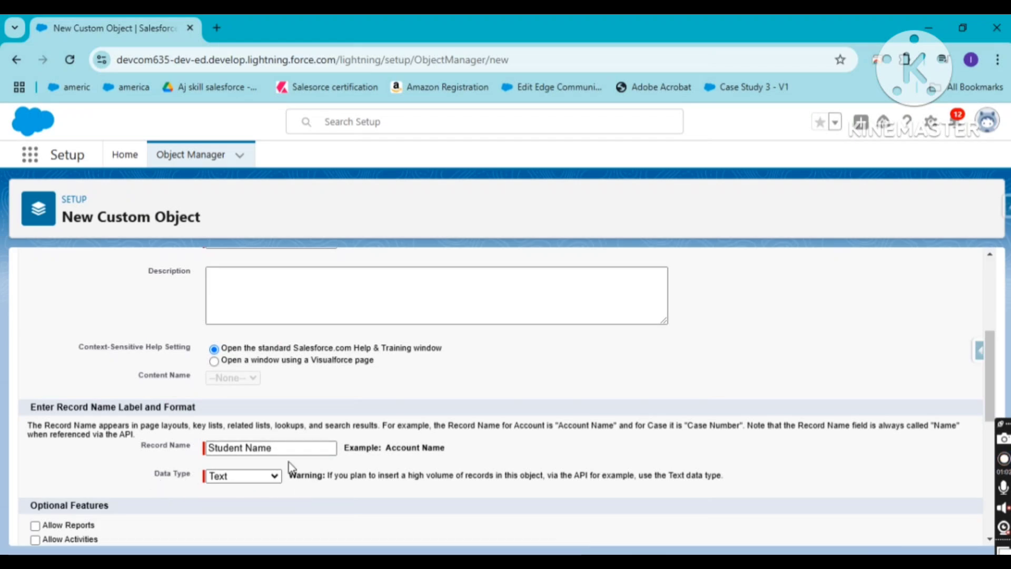
left_click(253, 481)
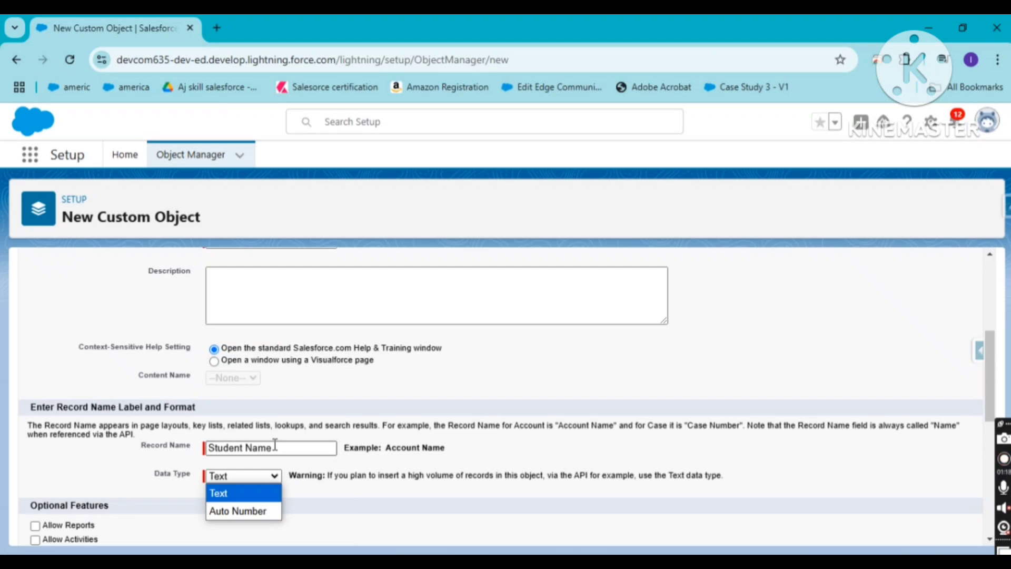
left_click(388, 477)
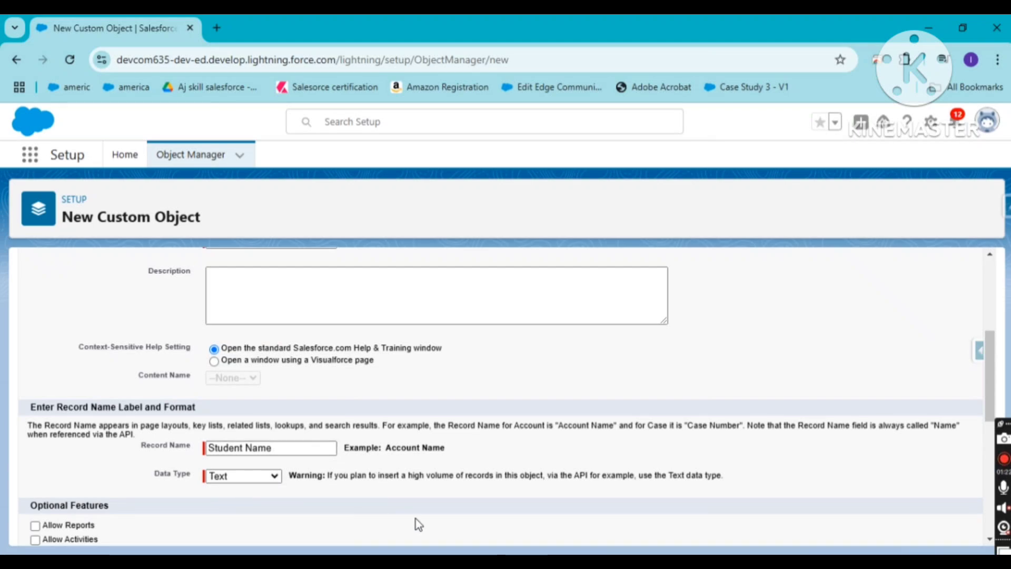
triple_click(981, 400)
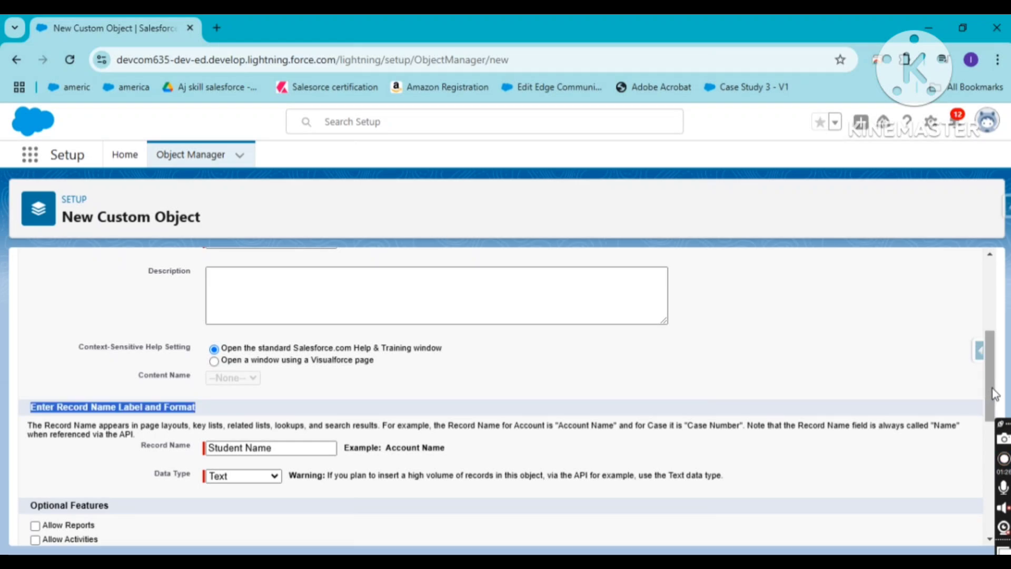
left_click_drag(991, 392, 995, 455)
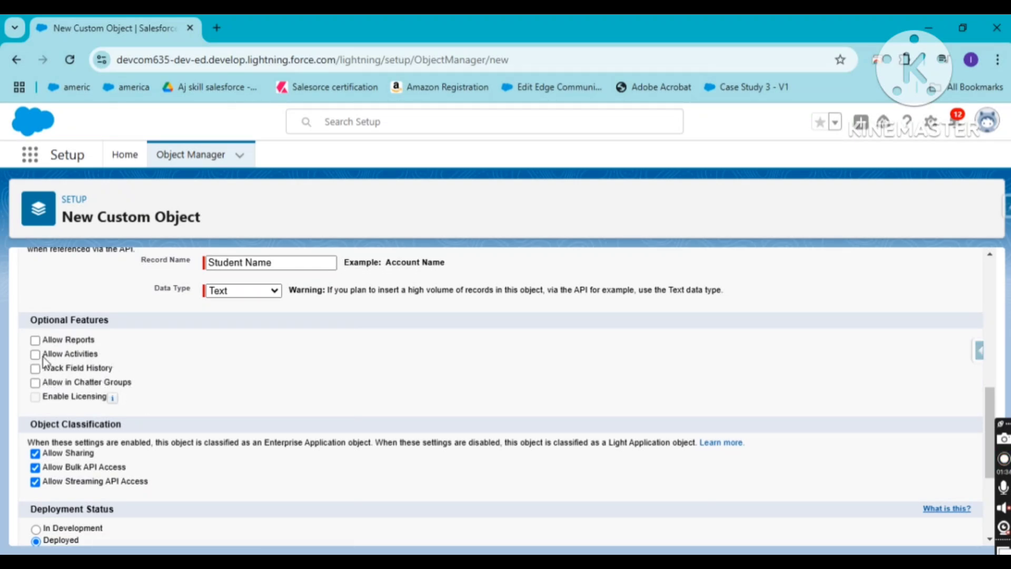
left_click(35, 341)
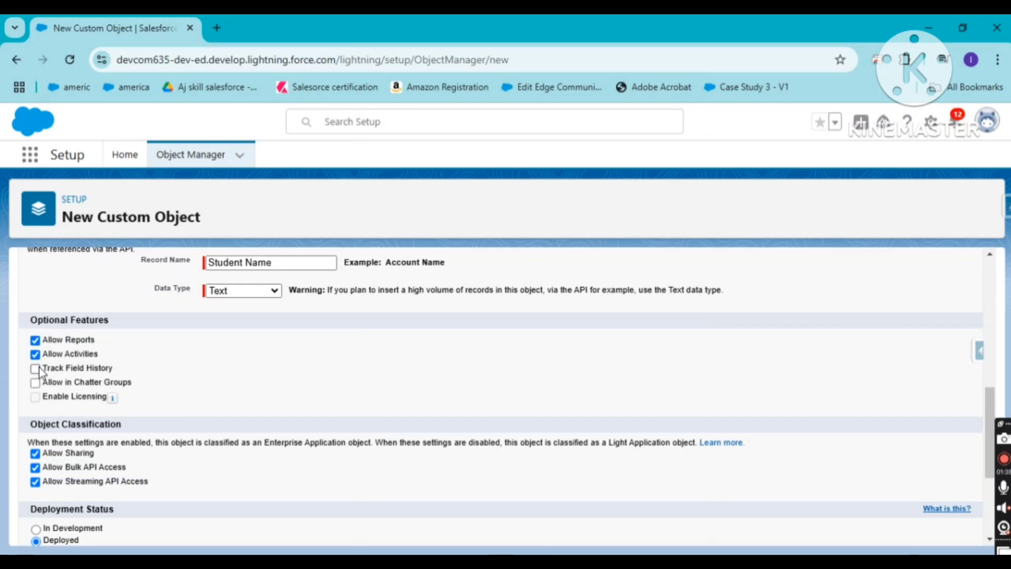
left_click(36, 369)
left_click(35, 383)
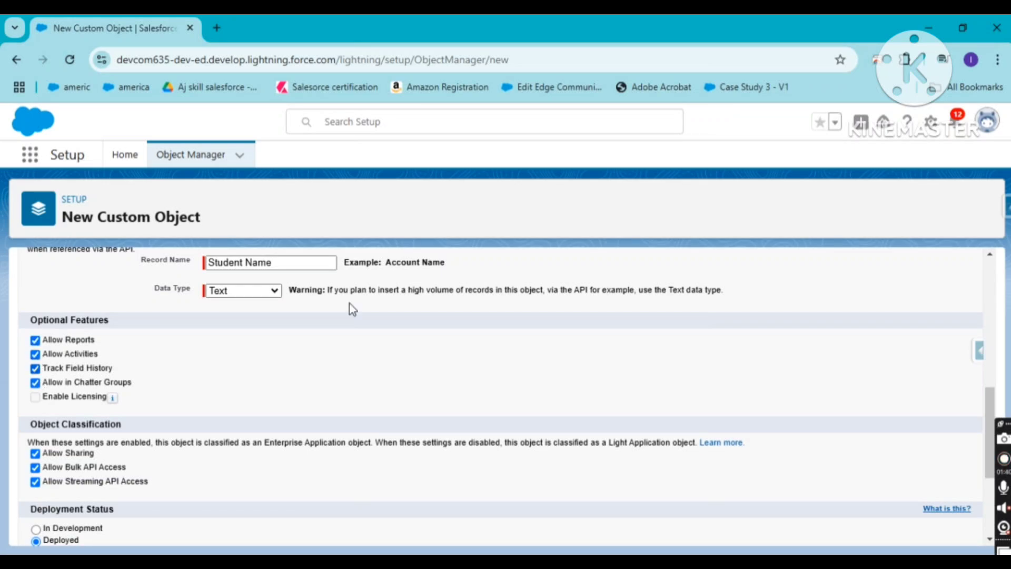
Allow search, set the New Custom Tab Wizard to launch after saving, and save the Student object
left_click_drag(987, 411, 987, 466)
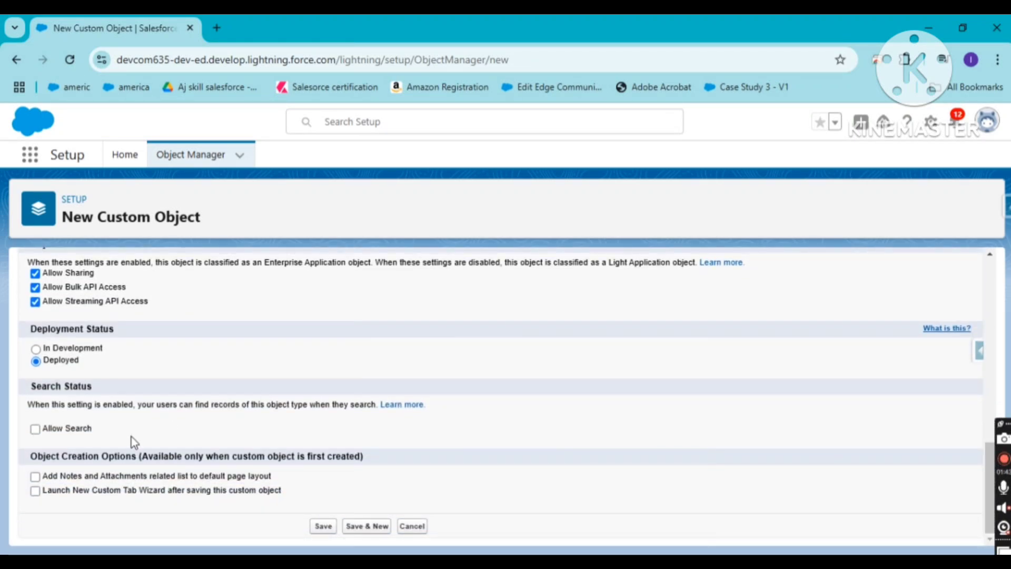
left_click(34, 430)
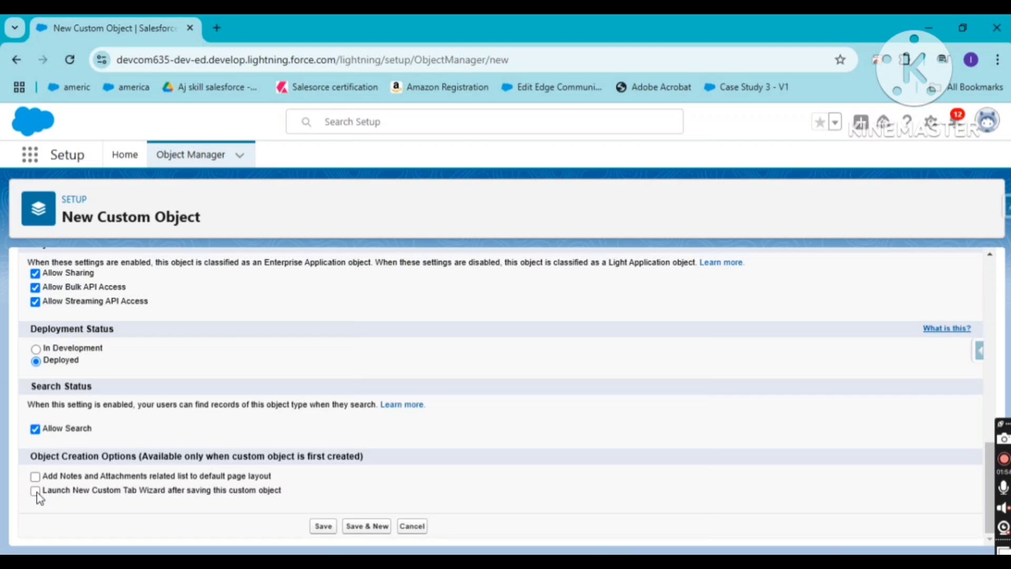
left_click(319, 528)
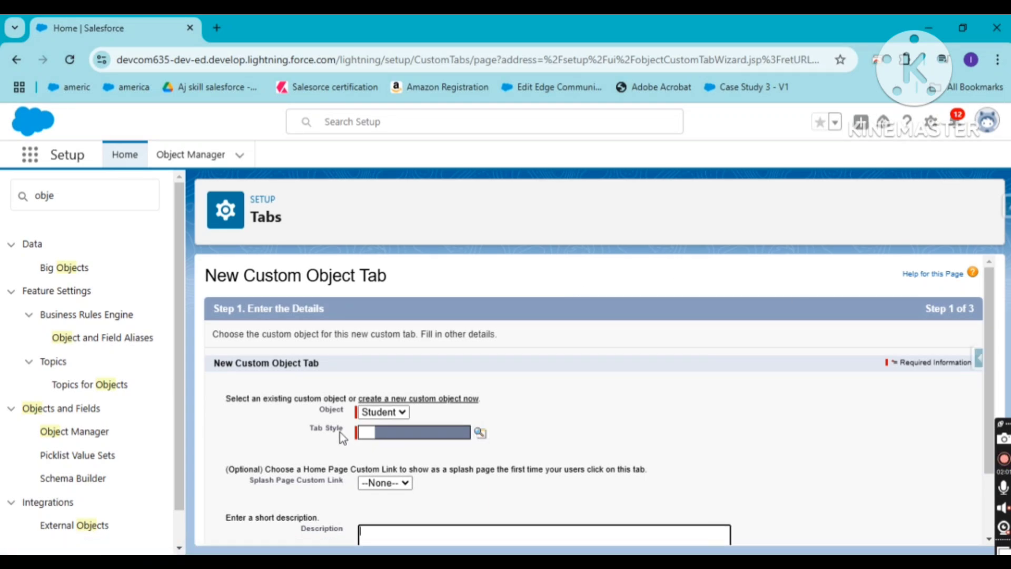
Give the Student object's tab the Car style and keep its visibility as Default On for all profiles
left_click(404, 435)
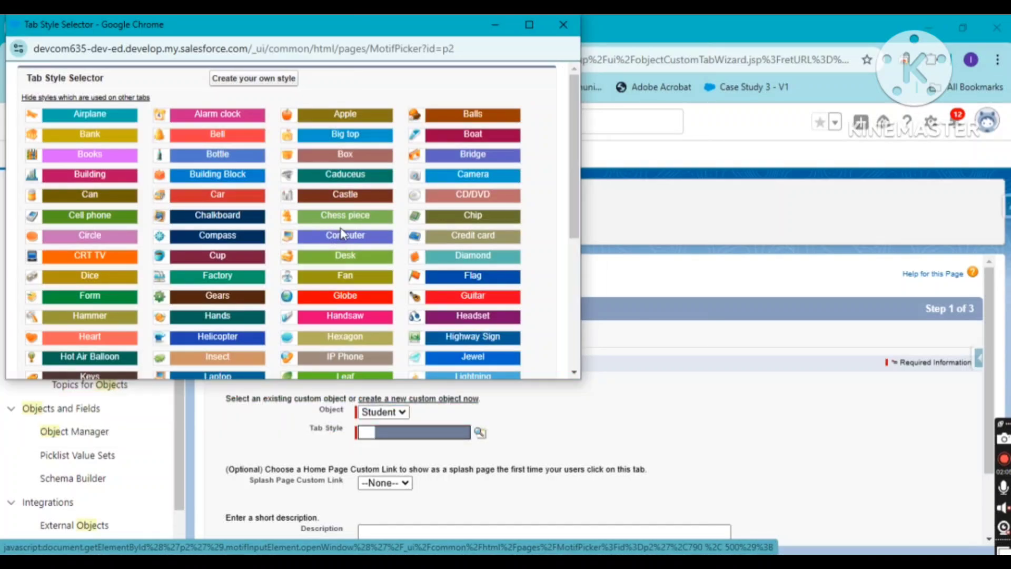
left_click(213, 194)
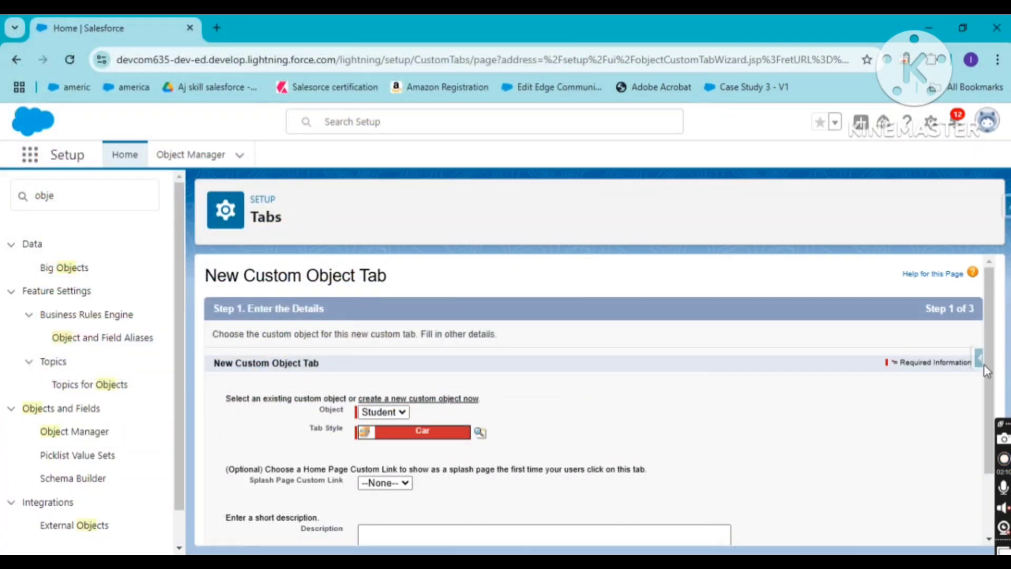
left_click_drag(991, 373, 992, 442)
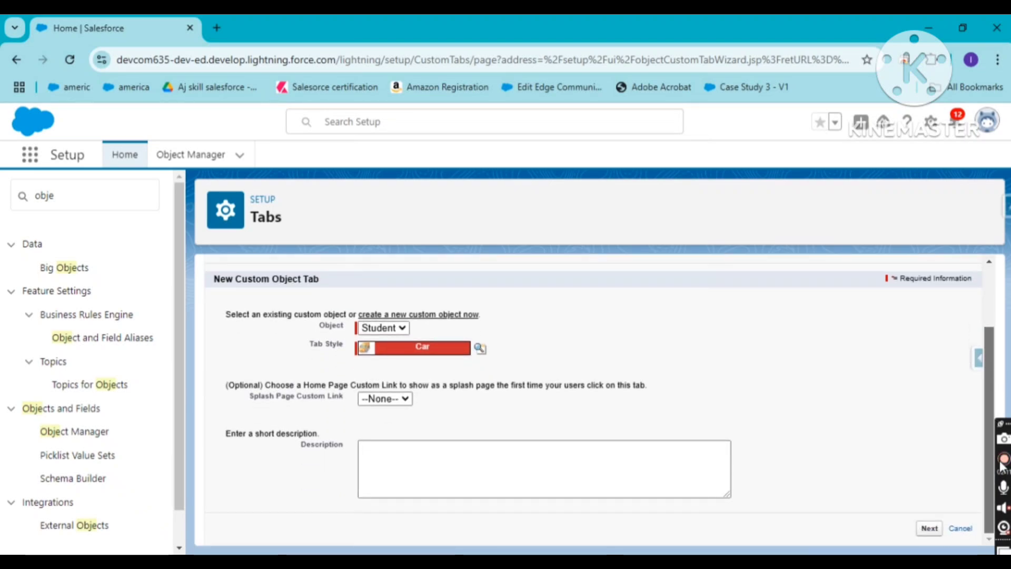
left_click(928, 528)
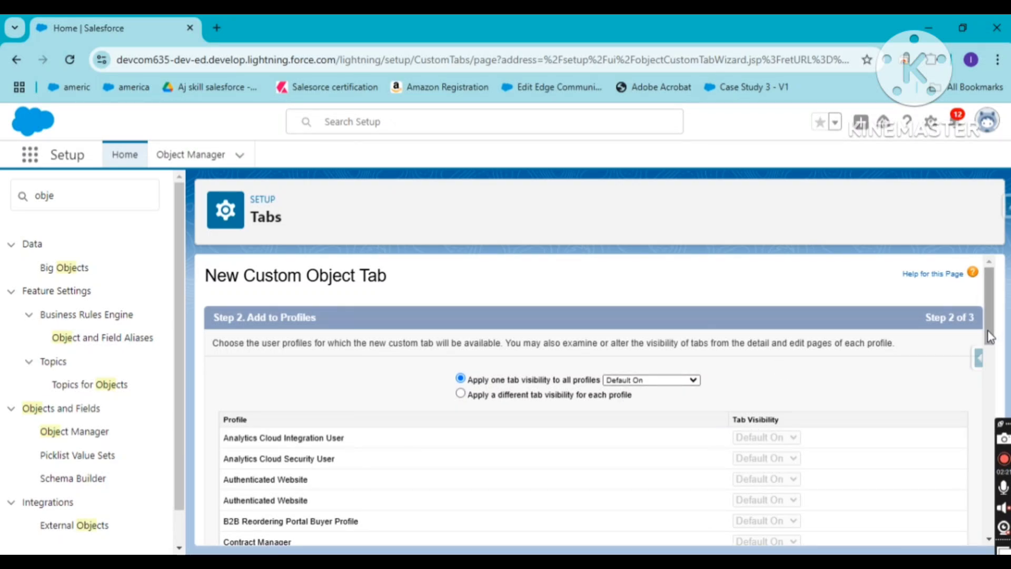
left_click_drag(990, 348, 990, 532)
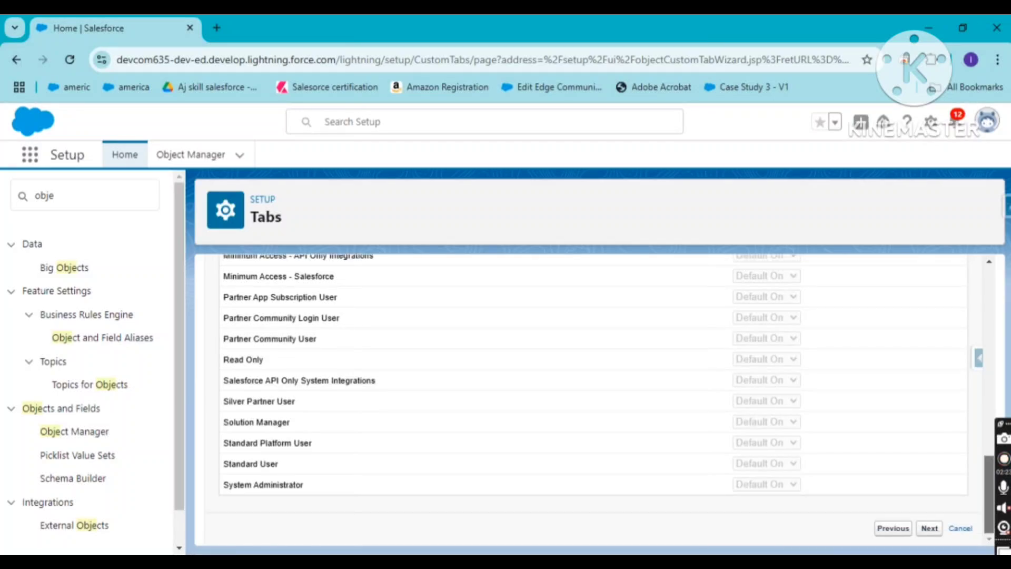
left_click(930, 529)
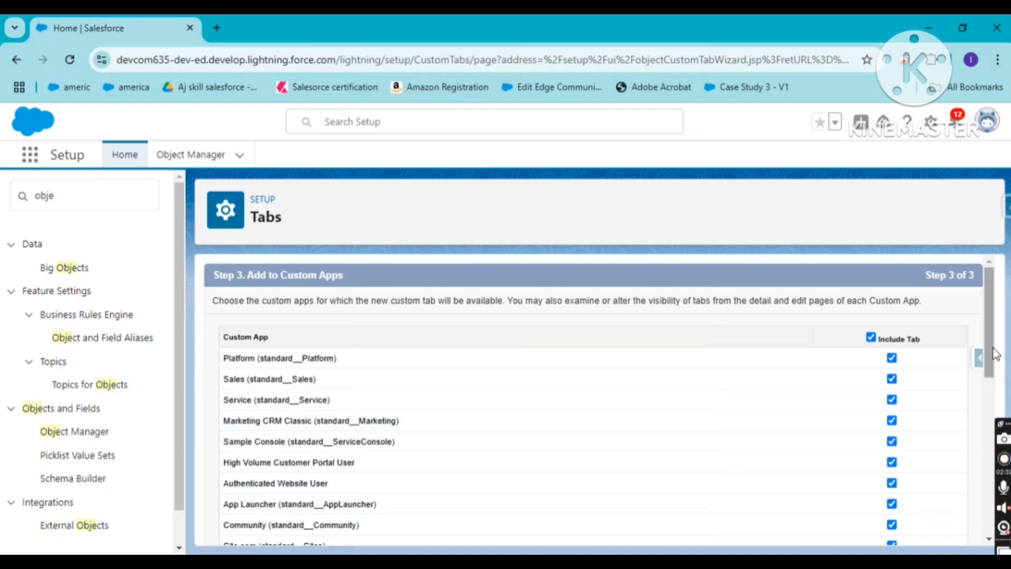
Exclude the Students tab from all custom apps, include it only in the School app, and save the tab
left_click_drag(990, 364, 994, 492)
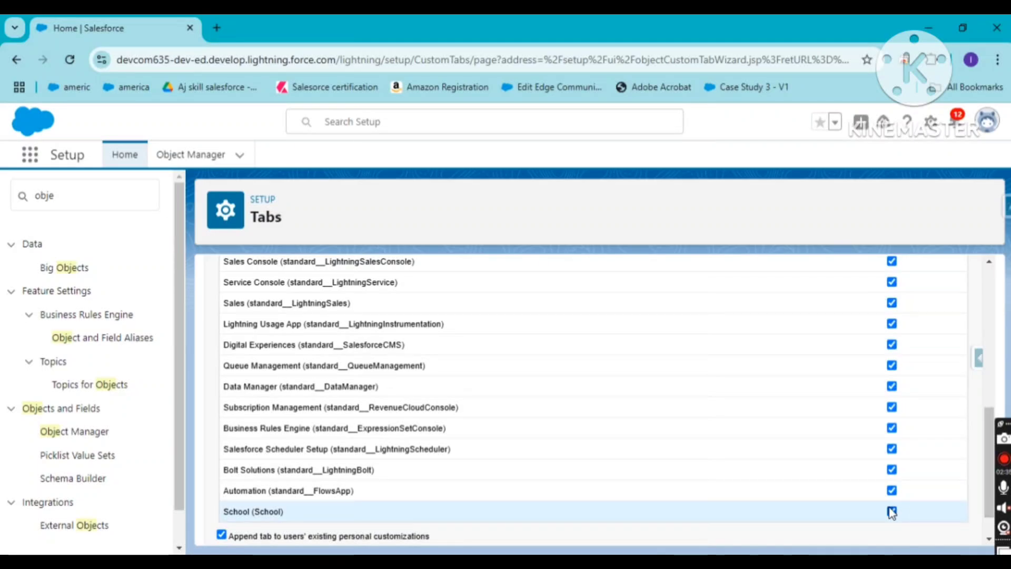
scroll(972, 350, "up", 8)
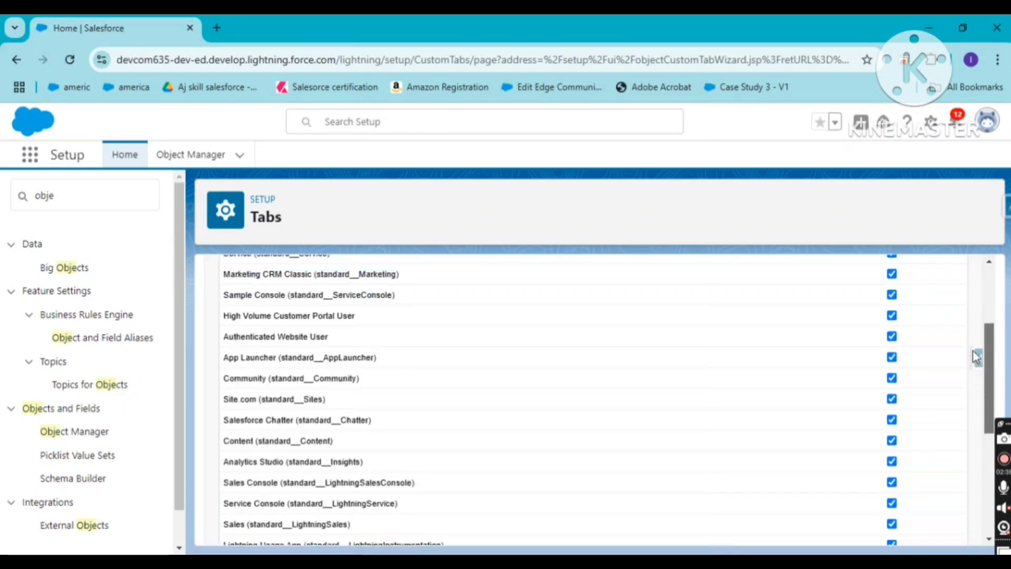
left_click(870, 337)
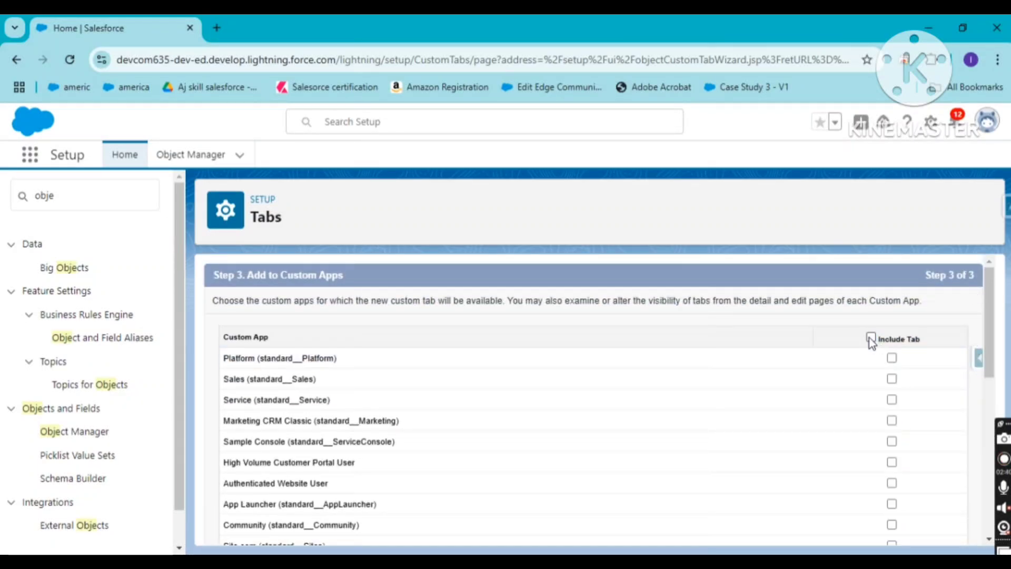
left_click_drag(986, 336, 978, 526)
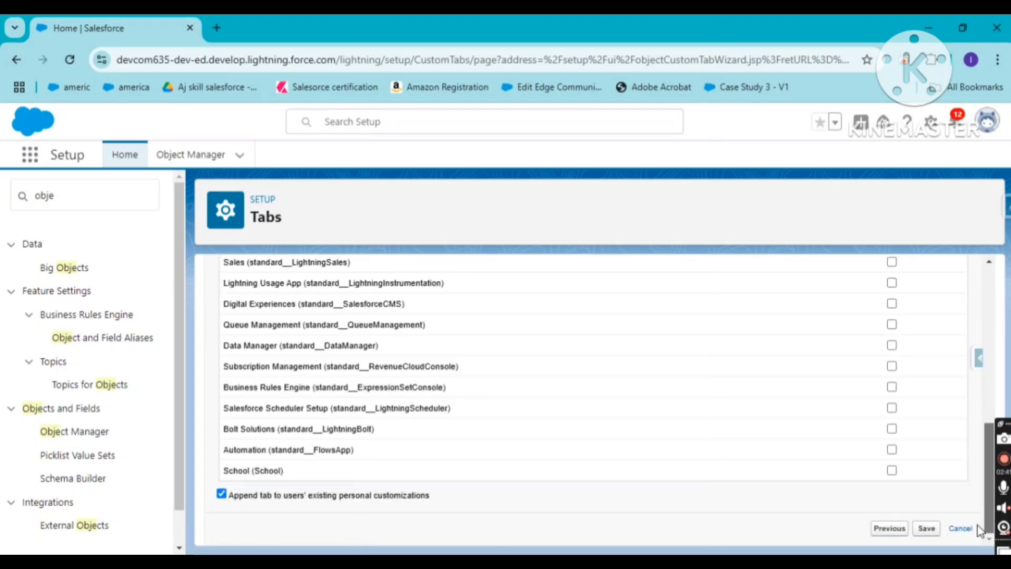
left_click(892, 470)
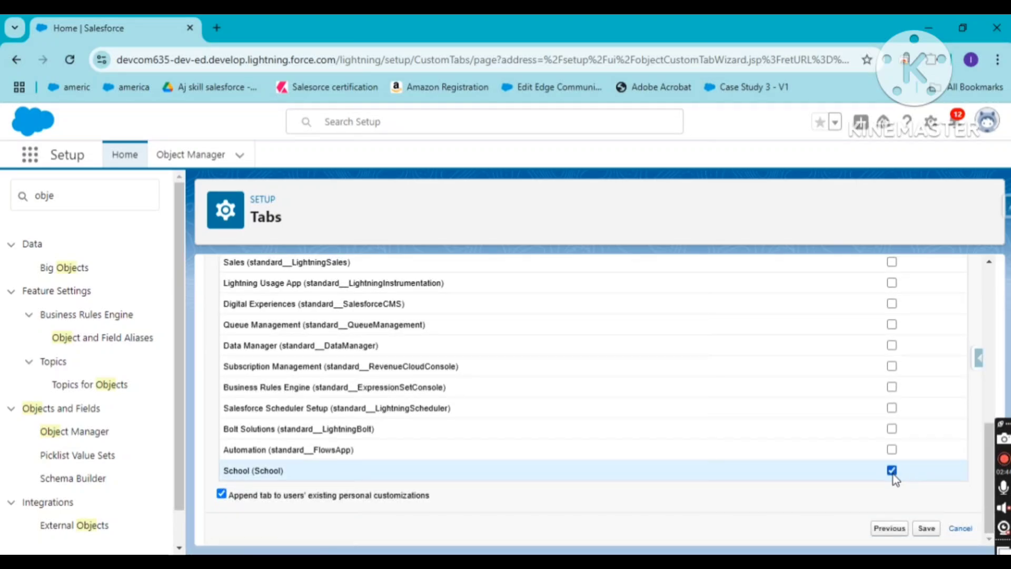
left_click(928, 527)
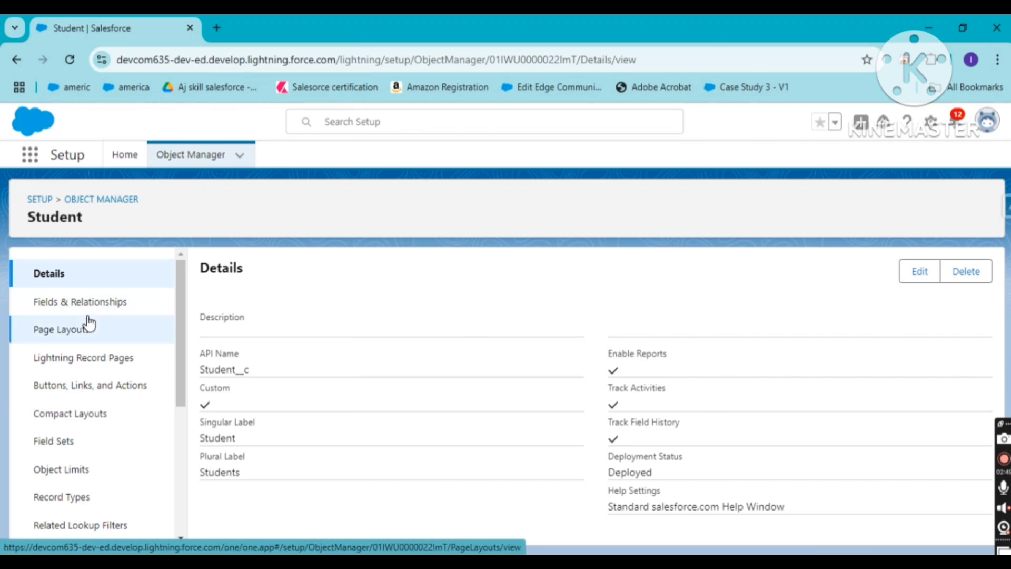
View the Student object's fields and relationships, and open the Students list in the School app
left_click(81, 301)
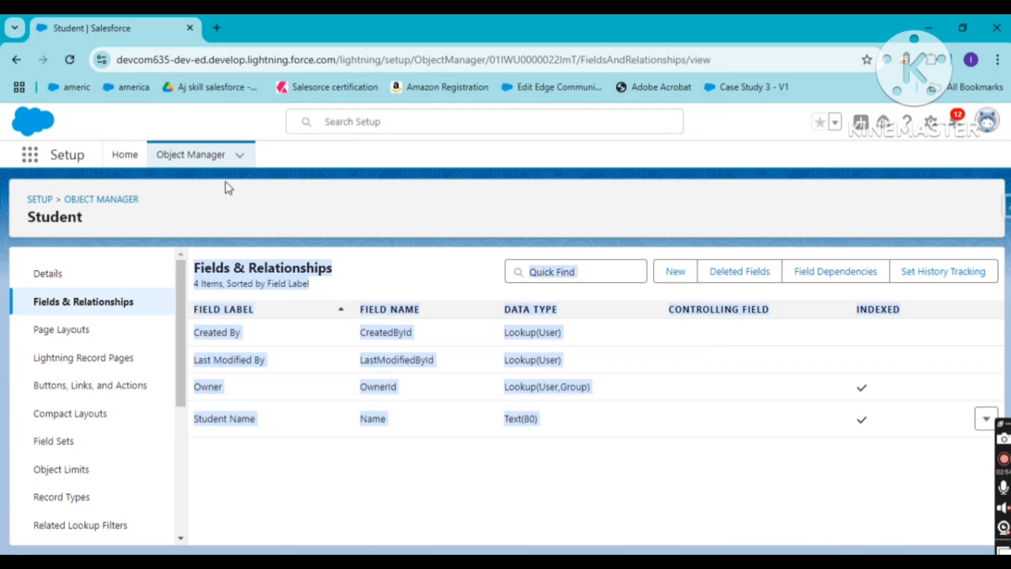
left_click(209, 204)
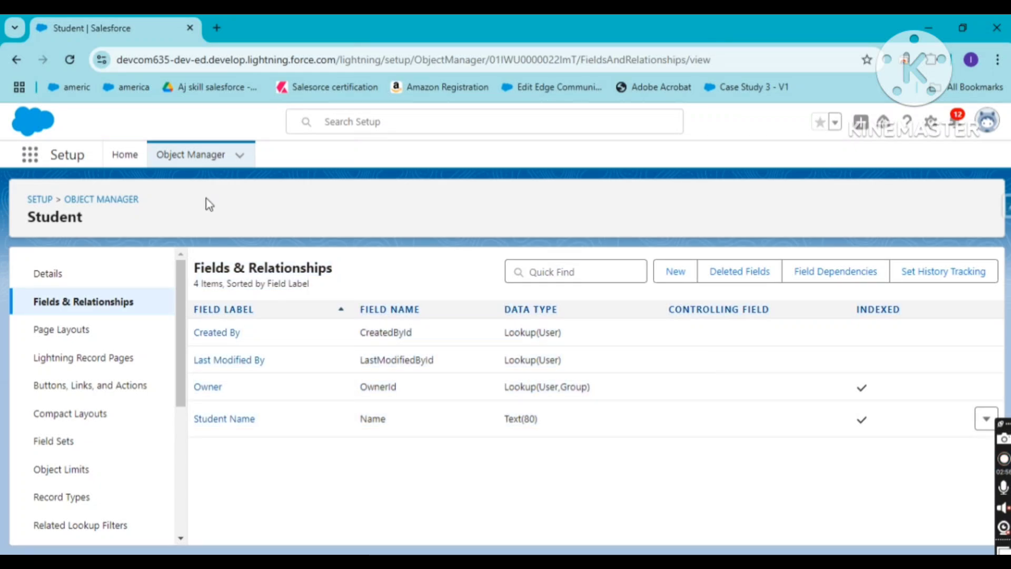
left_click(30, 157)
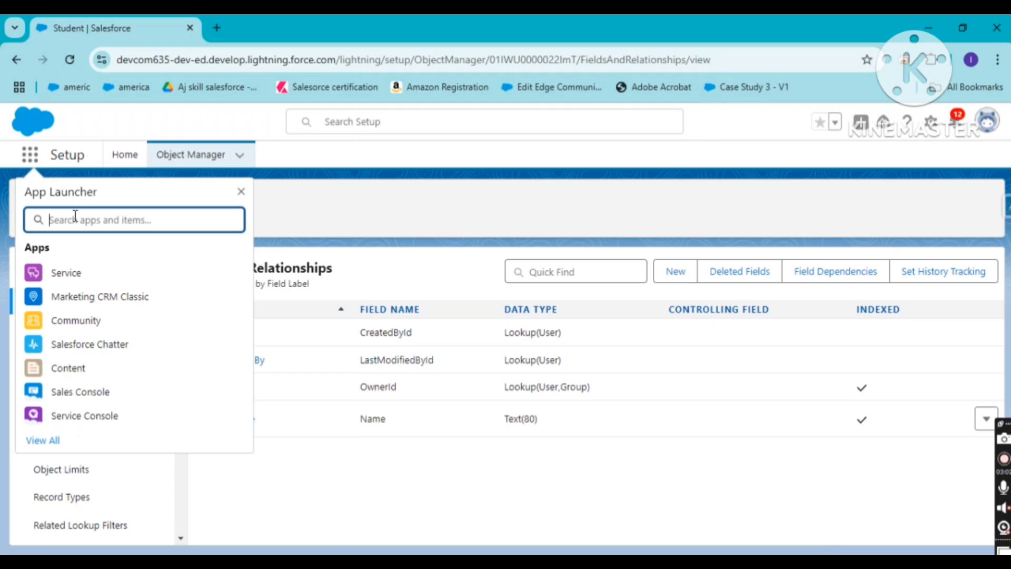
type("sc")
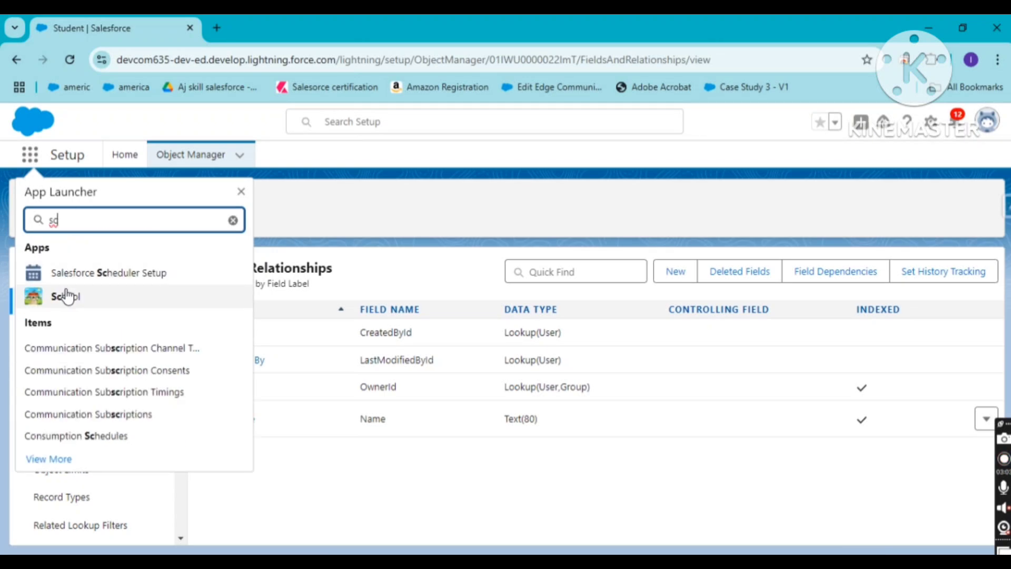
left_click(66, 296)
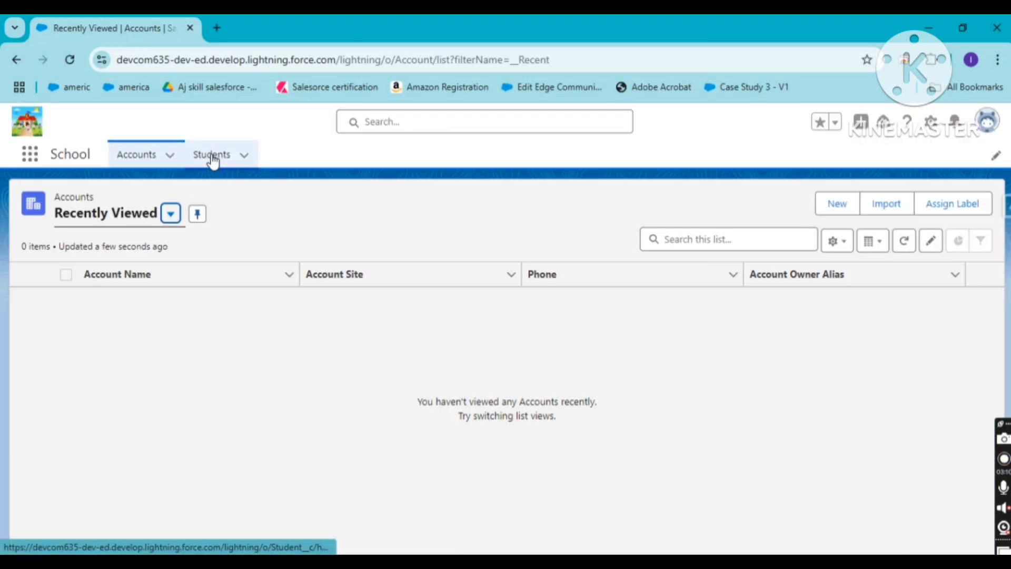
left_click(212, 155)
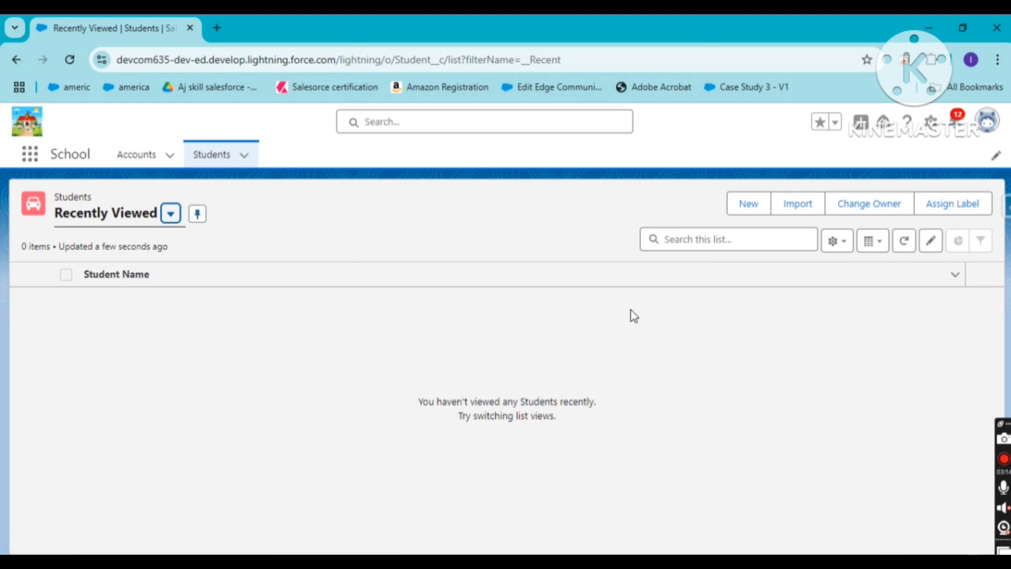
Create and save a new student record with the student name salesforce1
left_click(747, 209)
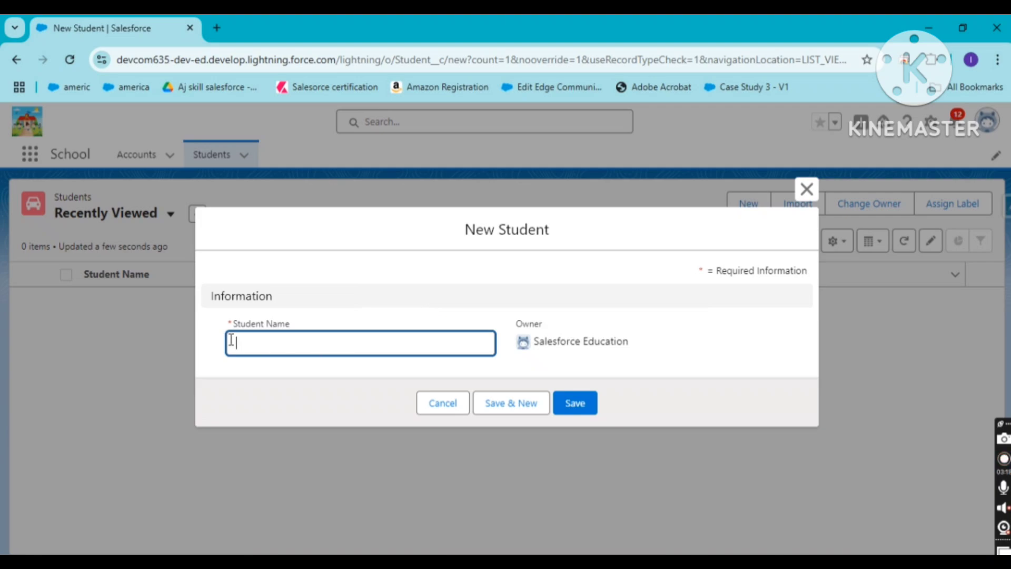
left_click(275, 335)
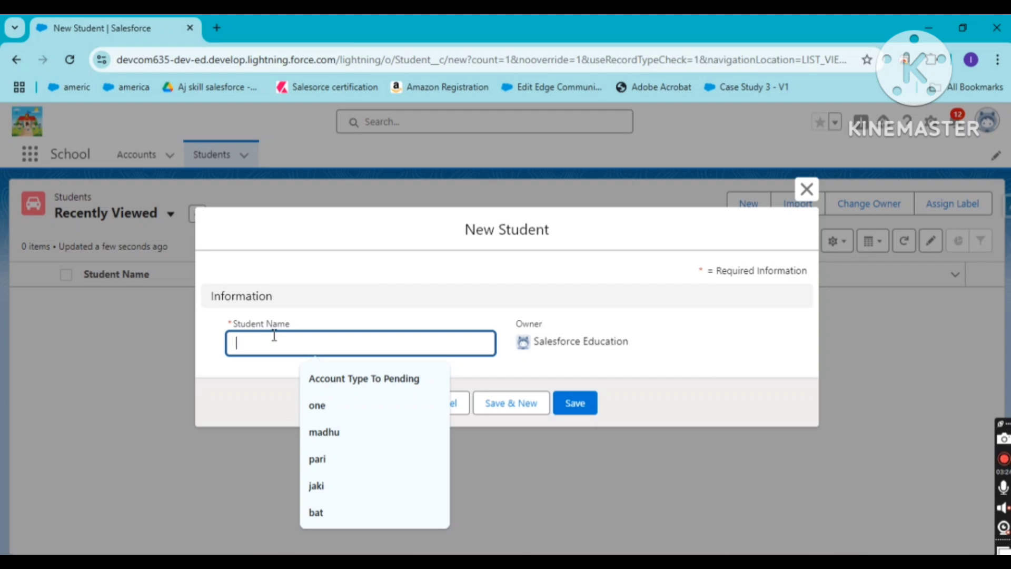
type("sale")
type("sforce1")
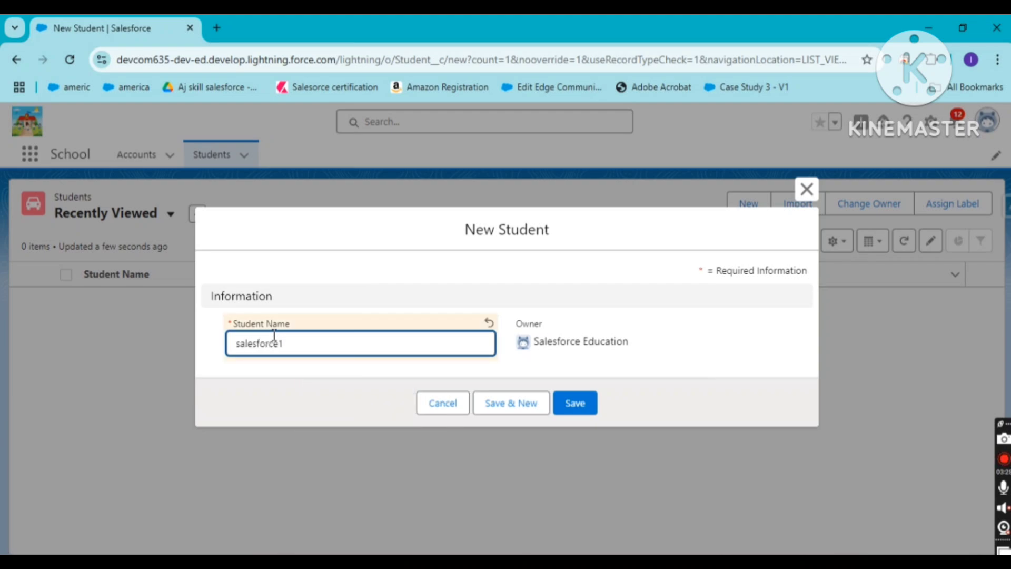
left_click(580, 403)
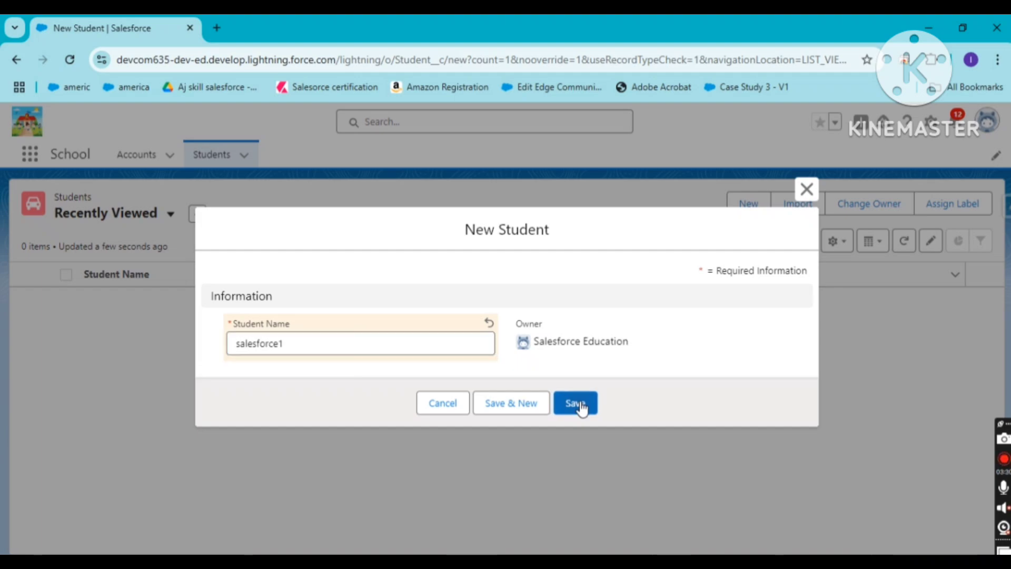